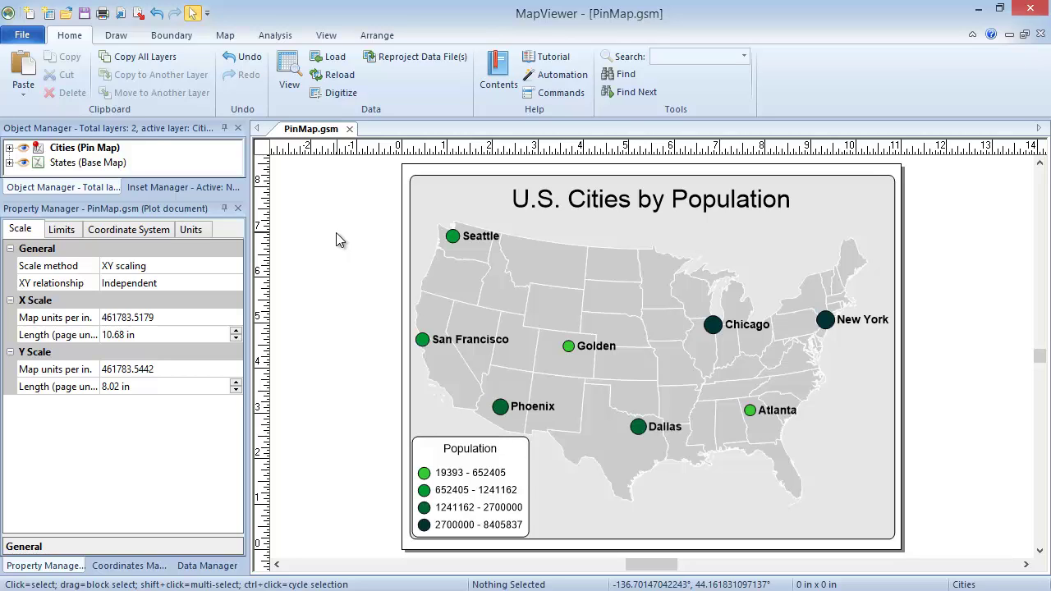
Open the USCity.Dat sample data file from Samples, filtering the file type to DAT Data (*.dat)
{"action": "left_click", "coordinate": [37, 38]}
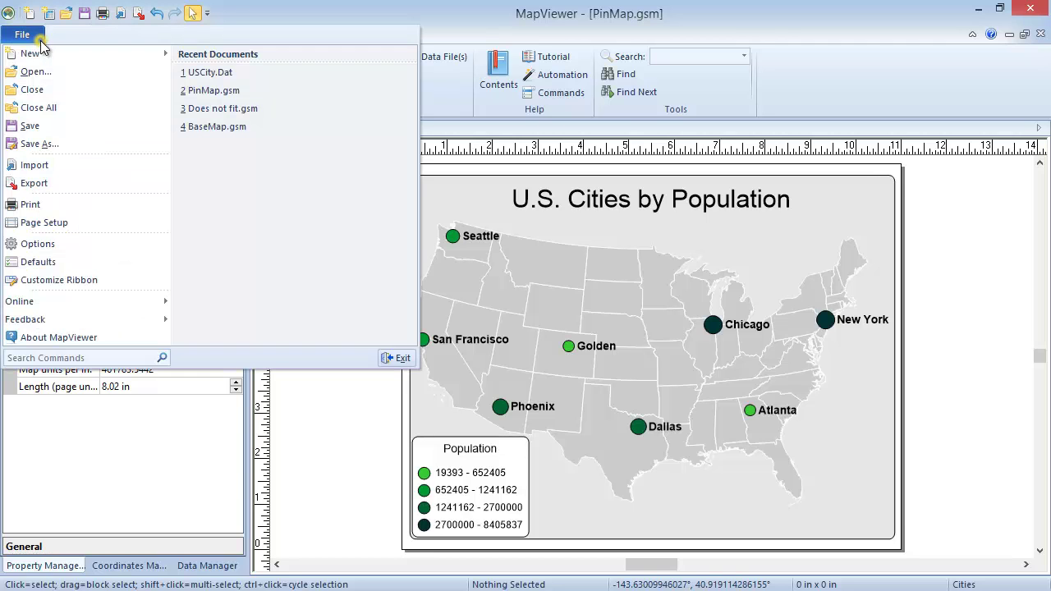
{"action": "left_click", "coordinate": [83, 71]}
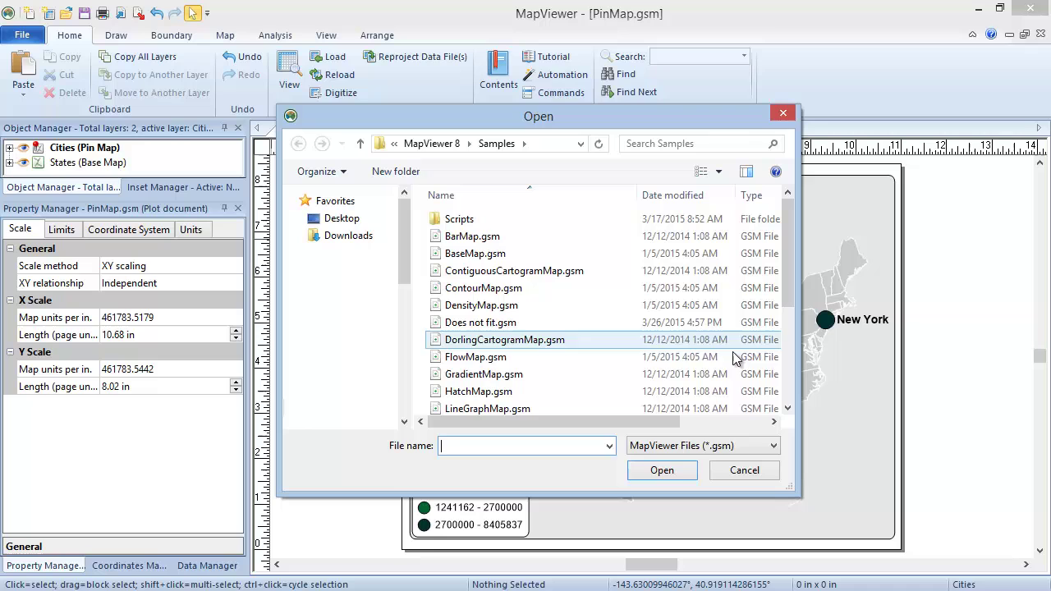
{"action": "left_click", "coordinate": [728, 447]}
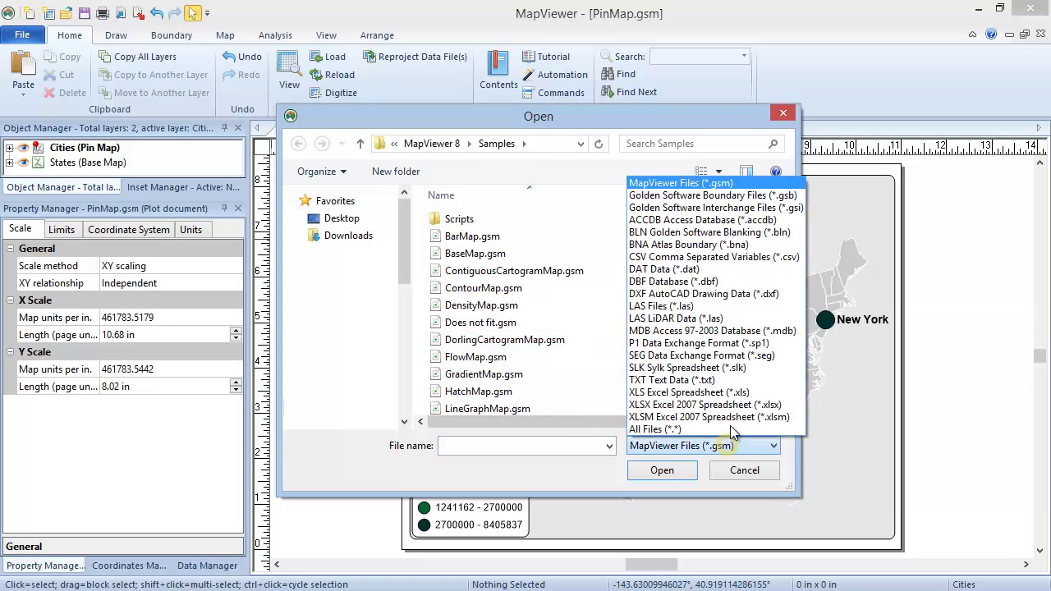
{"action": "left_click", "coordinate": [725, 268]}
{"action": "left_click_drag", "start_coordinate": [786, 217], "coordinate": [788, 356]}
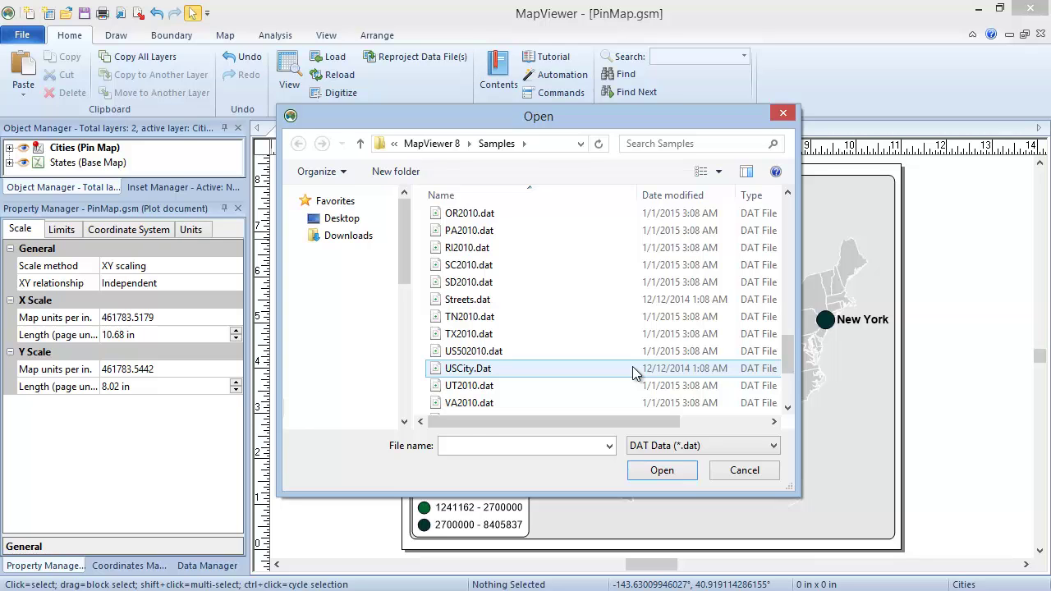
{"action": "left_click", "coordinate": [634, 371]}
{"action": "left_click", "coordinate": [675, 468]}
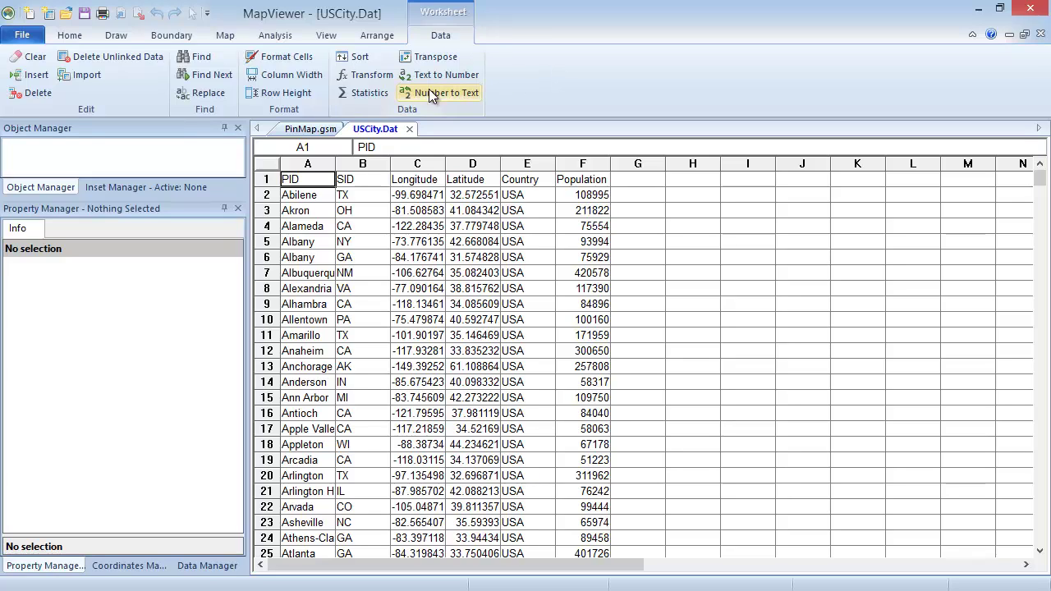
Create a new blank plot
{"action": "left_click", "coordinate": [31, 35]}
{"action": "mouse_move", "coordinate": [56, 55]}
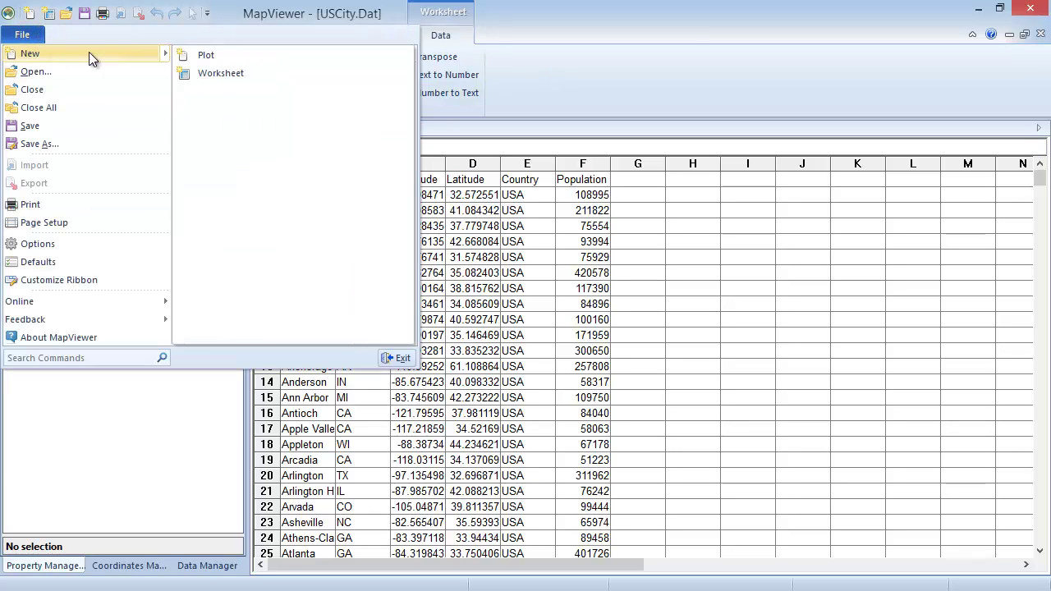
{"action": "left_click", "coordinate": [239, 53]}
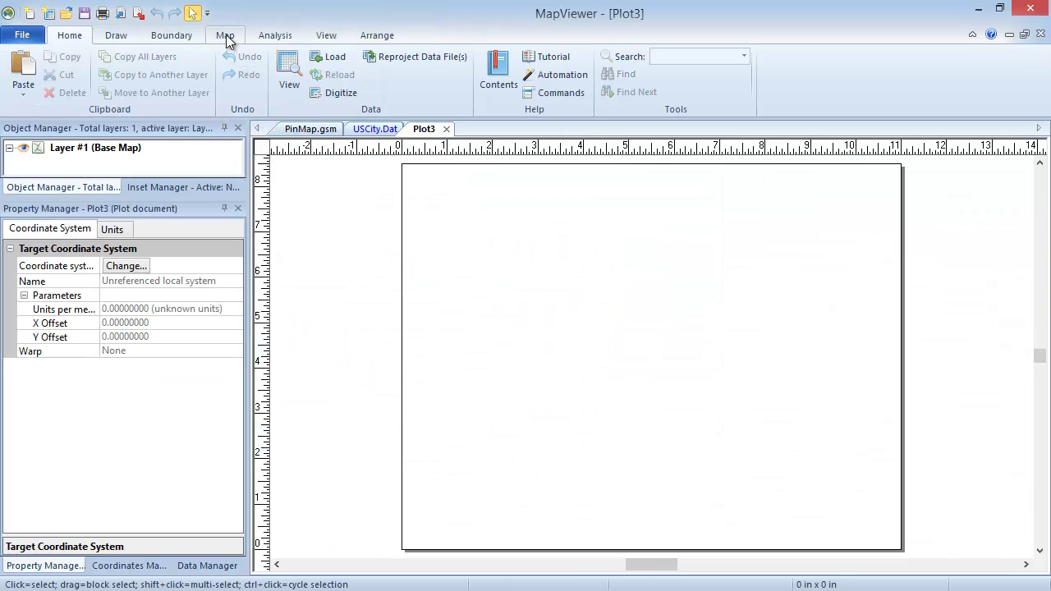
Add a pin map built from the already loaded USCity.Dat worksheet
{"action": "left_click", "coordinate": [226, 34]}
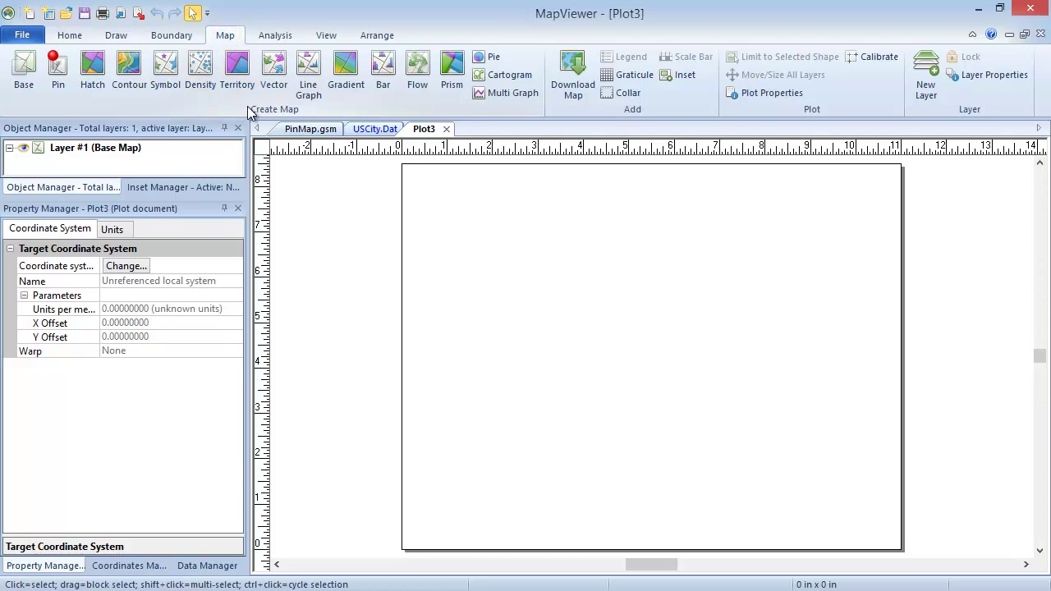
{"action": "left_click", "coordinate": [66, 79]}
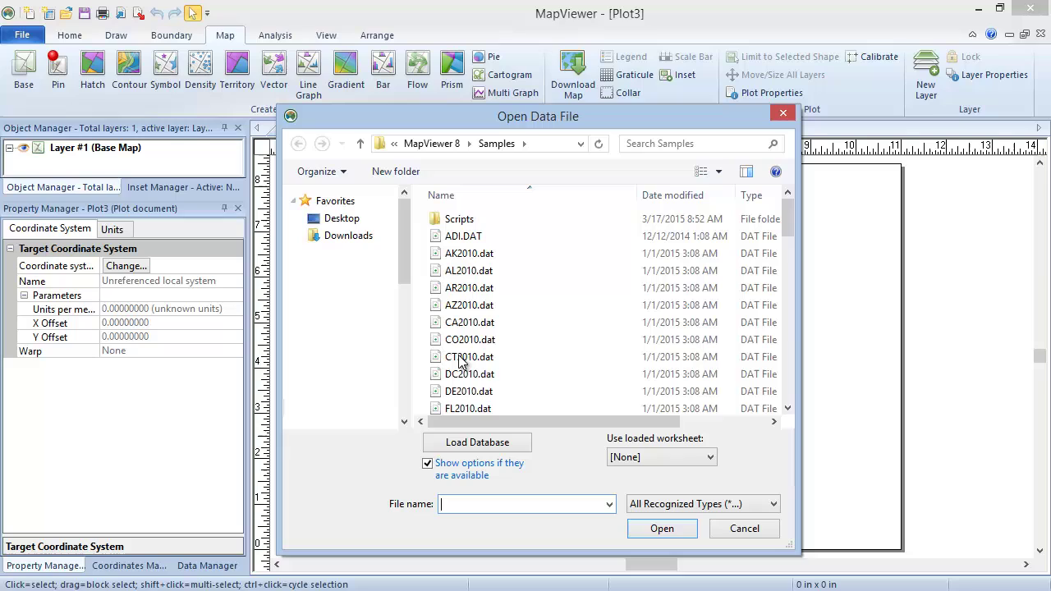
{"action": "left_click", "coordinate": [692, 461]}
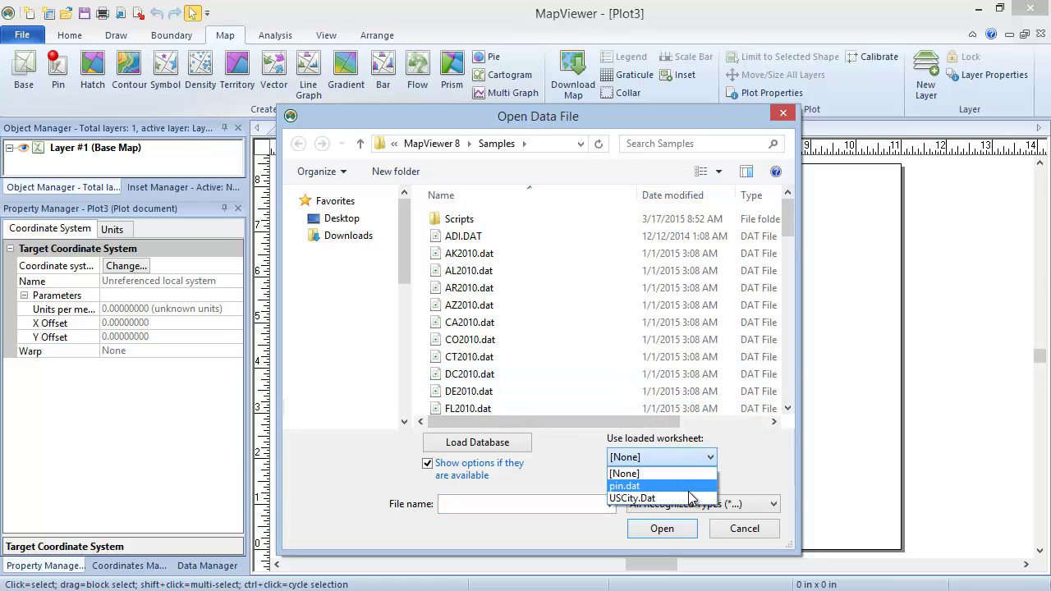
{"action": "left_click", "coordinate": [648, 498]}
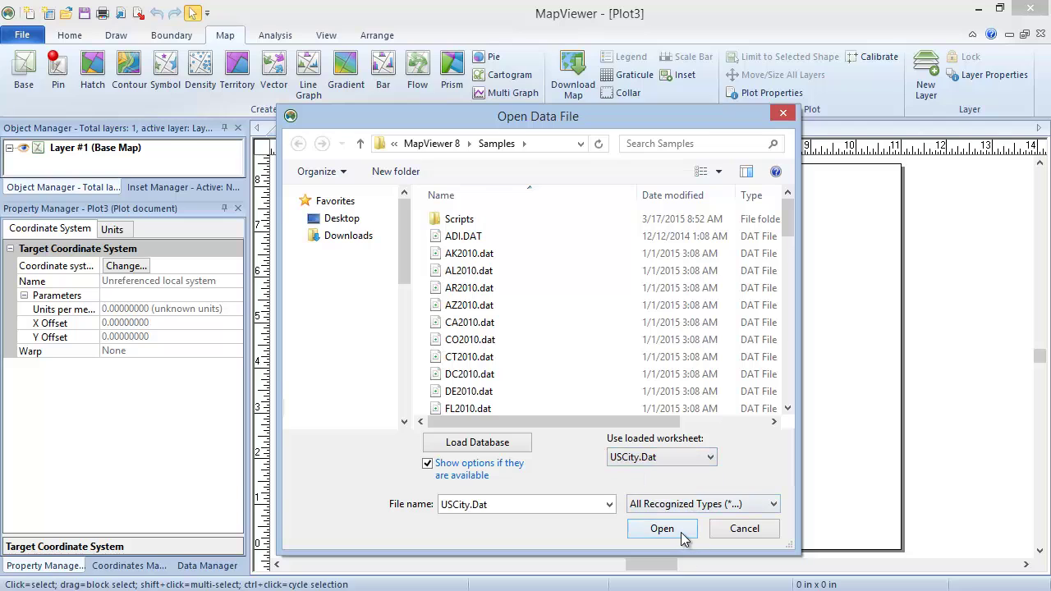
{"action": "left_click", "coordinate": [680, 534]}
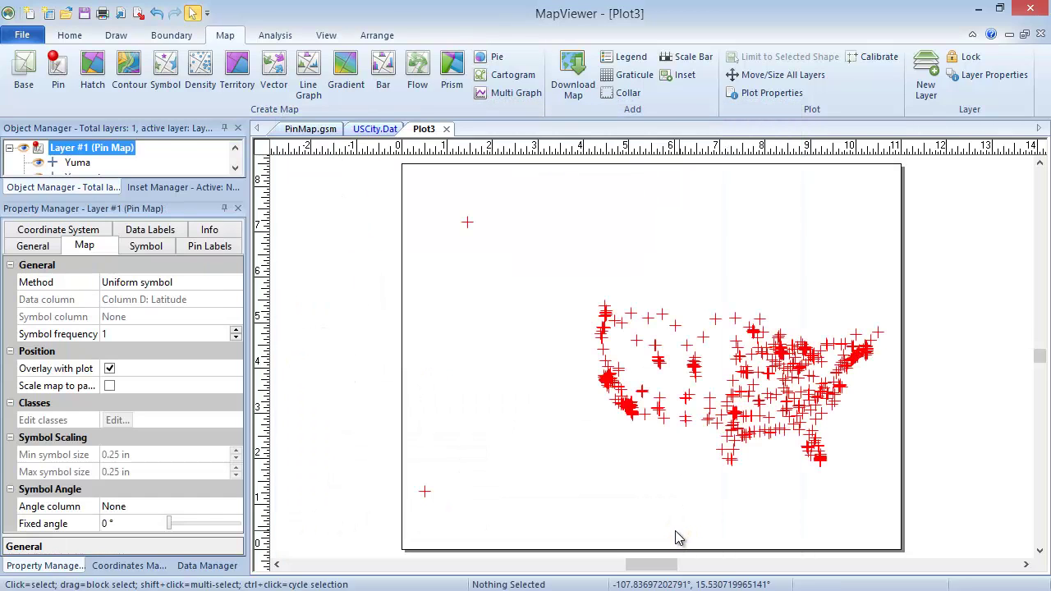
Select the Pin Map layer and show its General settings with Longitude and Latitude columns
{"action": "left_click", "coordinate": [319, 302]}
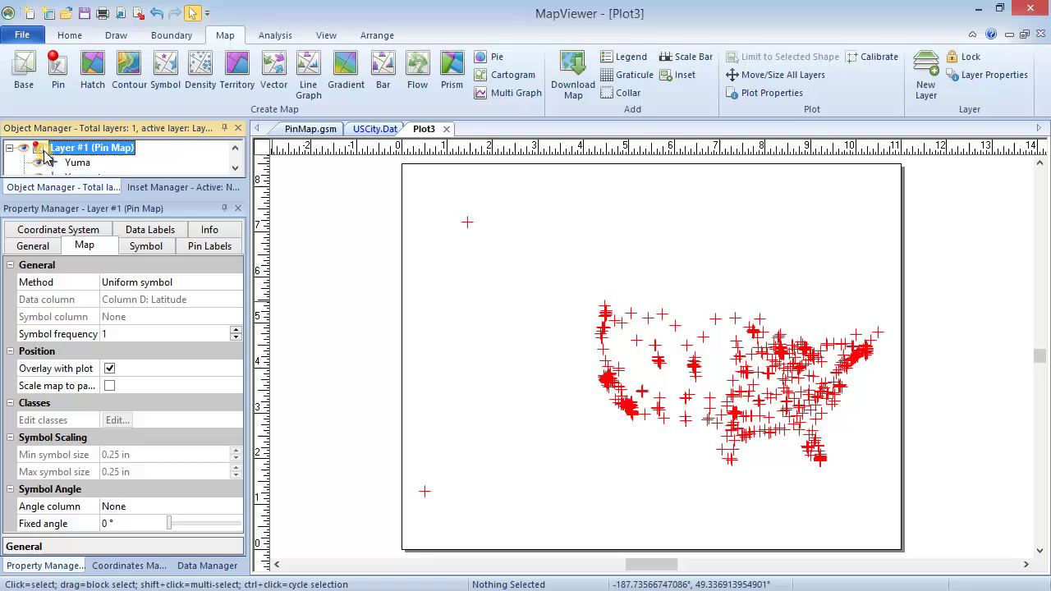
{"action": "left_click", "coordinate": [33, 247]}
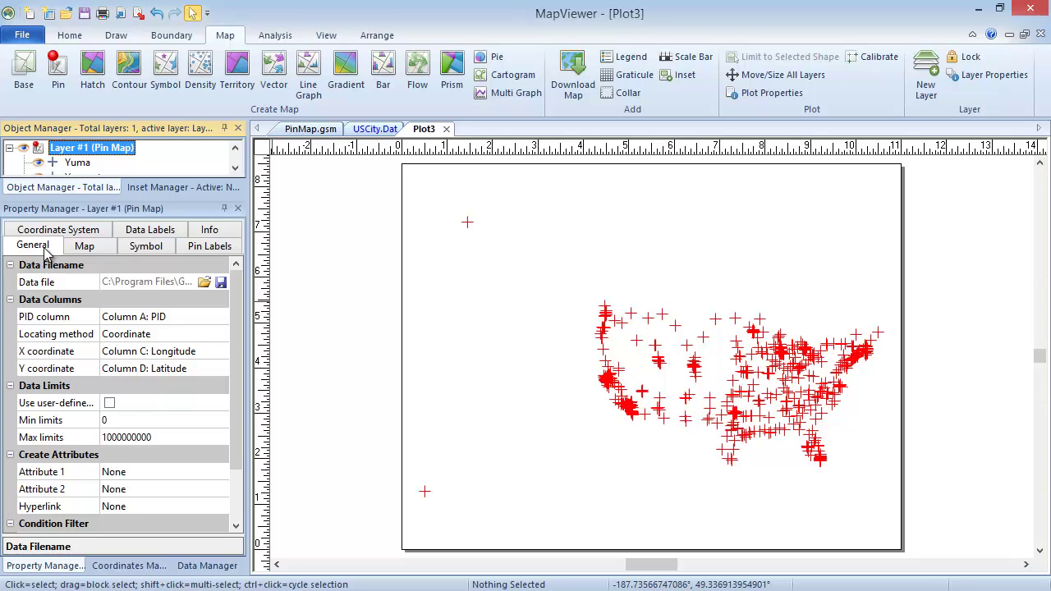
Apply a condition filter of Column F: Population > 500000 to the pin map
{"action": "left_click_drag", "start_coordinate": [240, 339], "coordinate": [245, 423]}
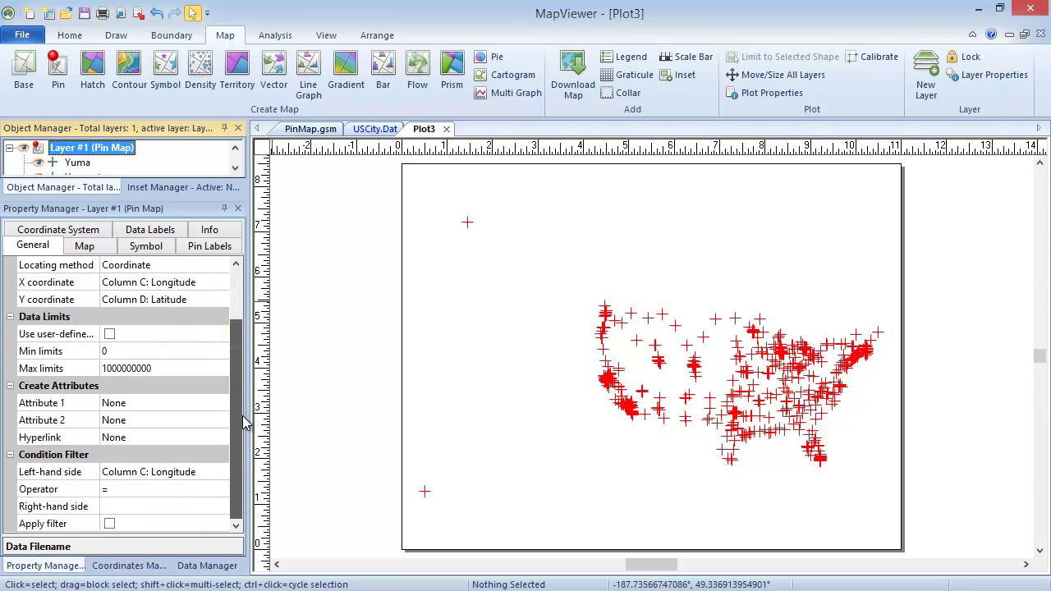
{"action": "left_click", "coordinate": [199, 472]}
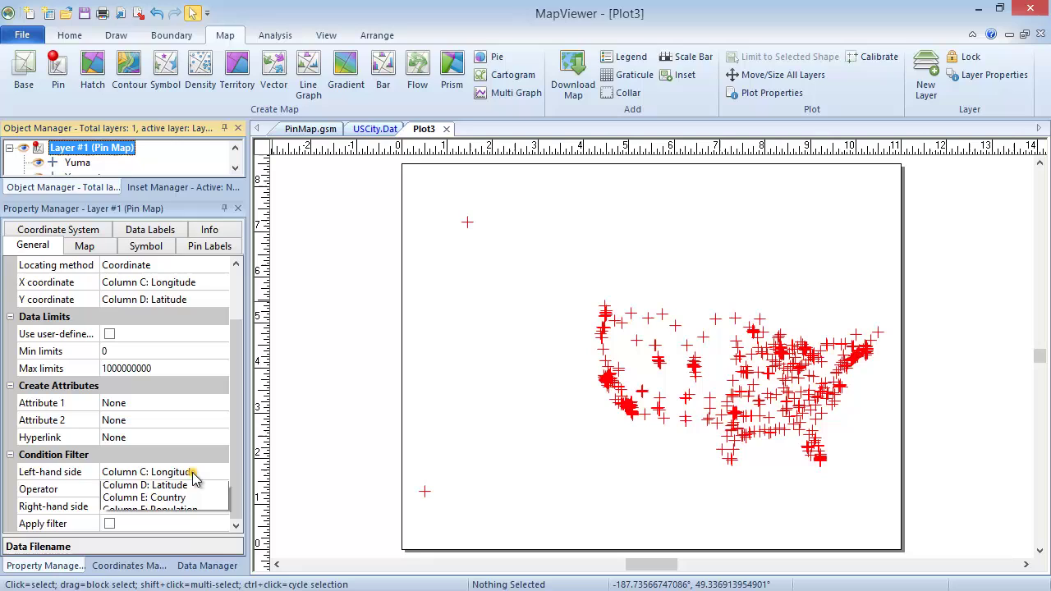
{"action": "left_click", "coordinate": [195, 550]}
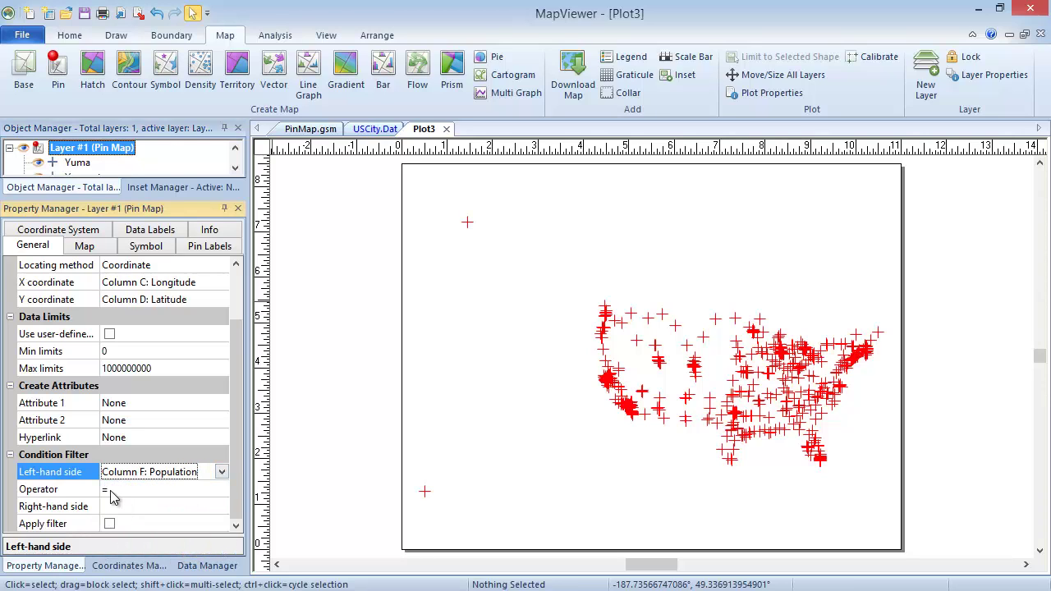
{"action": "left_click", "coordinate": [115, 490]}
{"action": "left_click", "coordinate": [110, 542]}
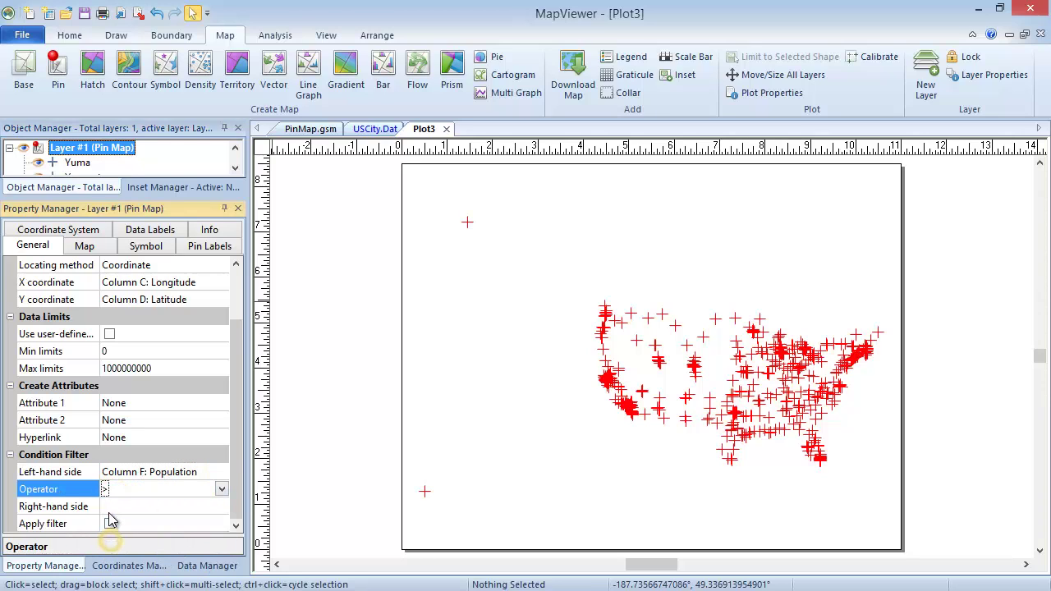
{"action": "left_click", "coordinate": [110, 506]}
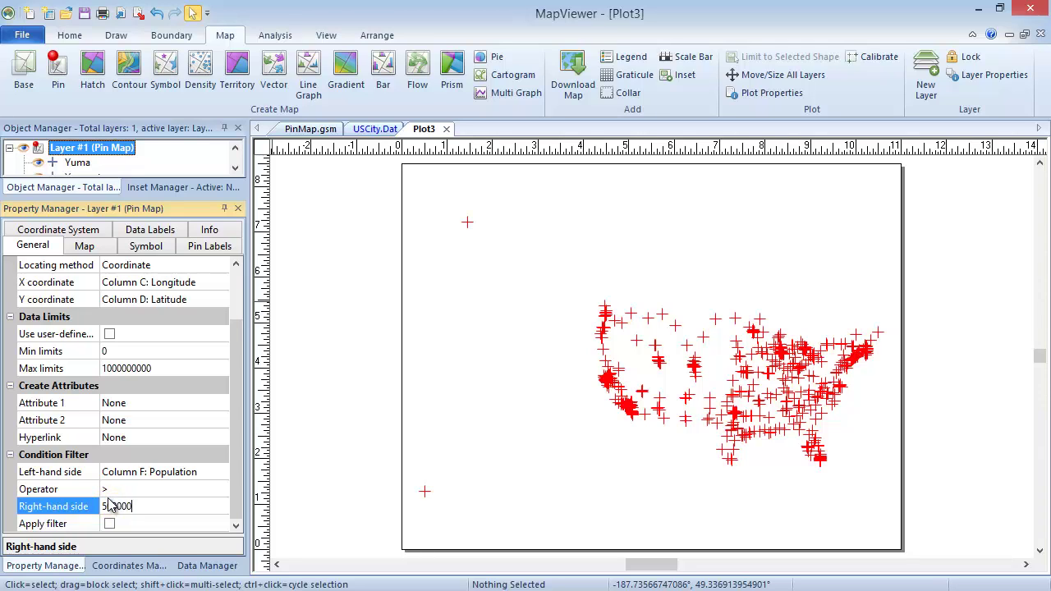
{"action": "left_click", "coordinate": [111, 526]}
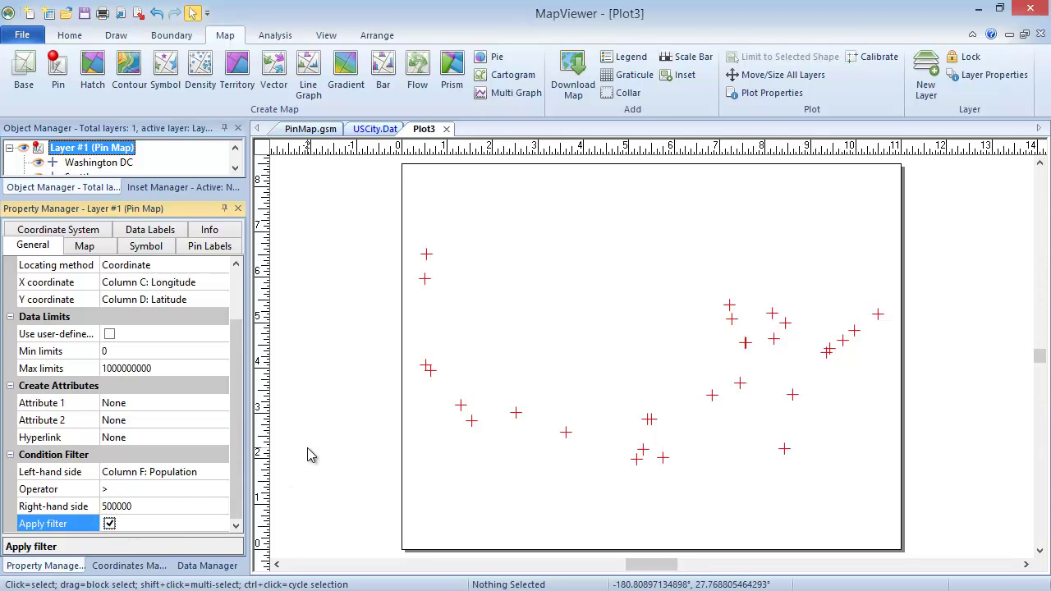
Set the pin symbols to Class by data on Column F: Population, previewing the classes without changes
{"action": "left_click", "coordinate": [107, 251]}
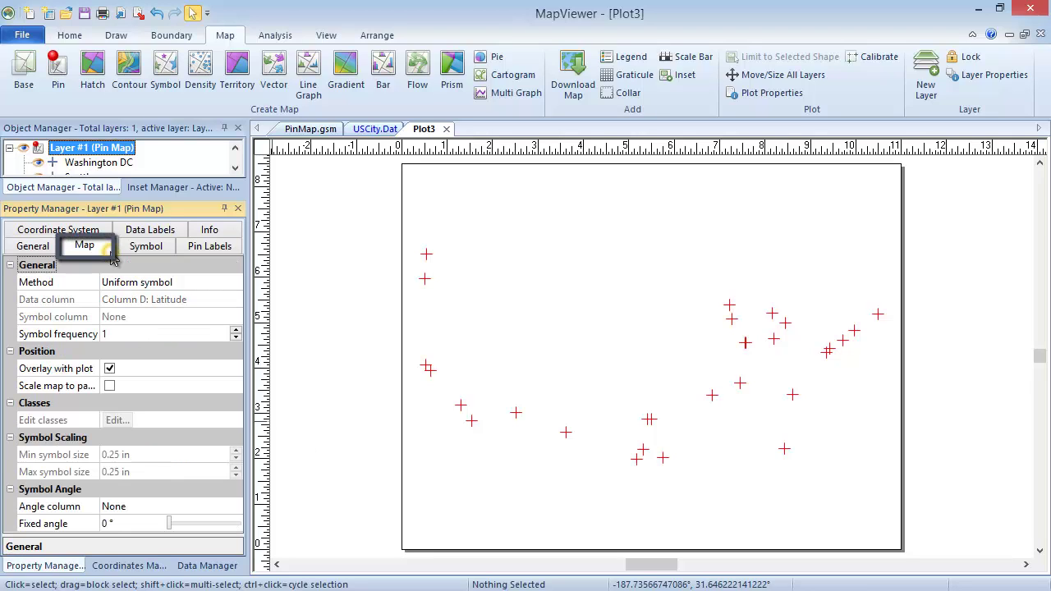
{"action": "left_click", "coordinate": [229, 282]}
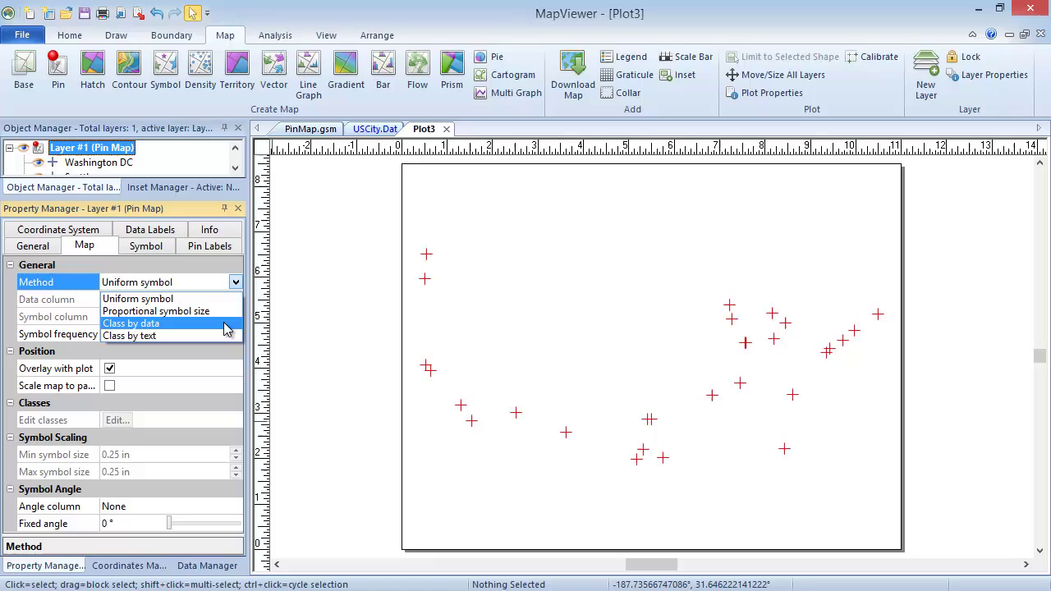
{"action": "left_click", "coordinate": [226, 328]}
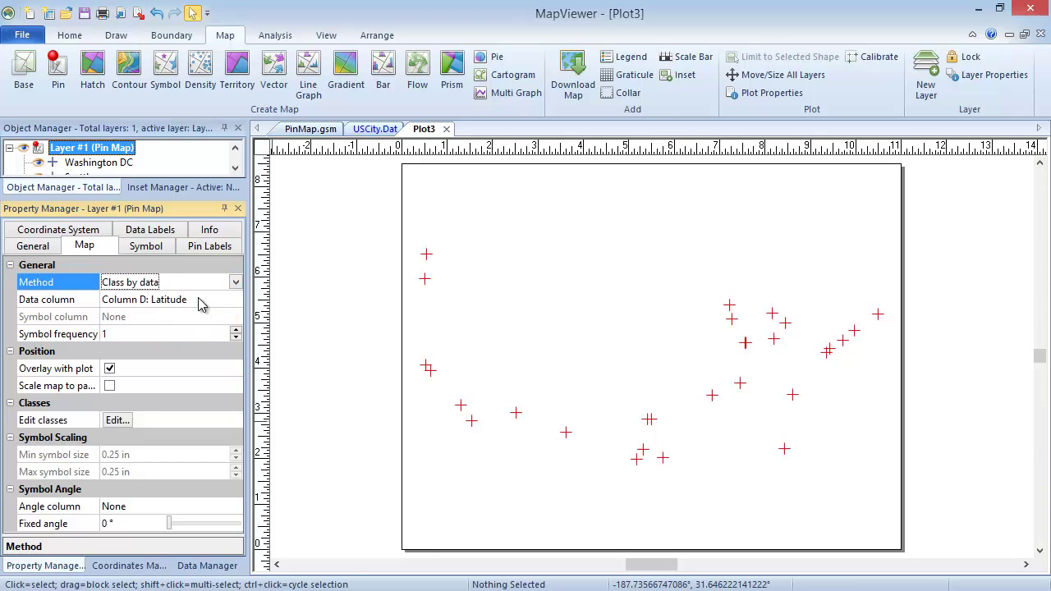
{"action": "left_click", "coordinate": [199, 302]}
{"action": "left_click", "coordinate": [194, 376]}
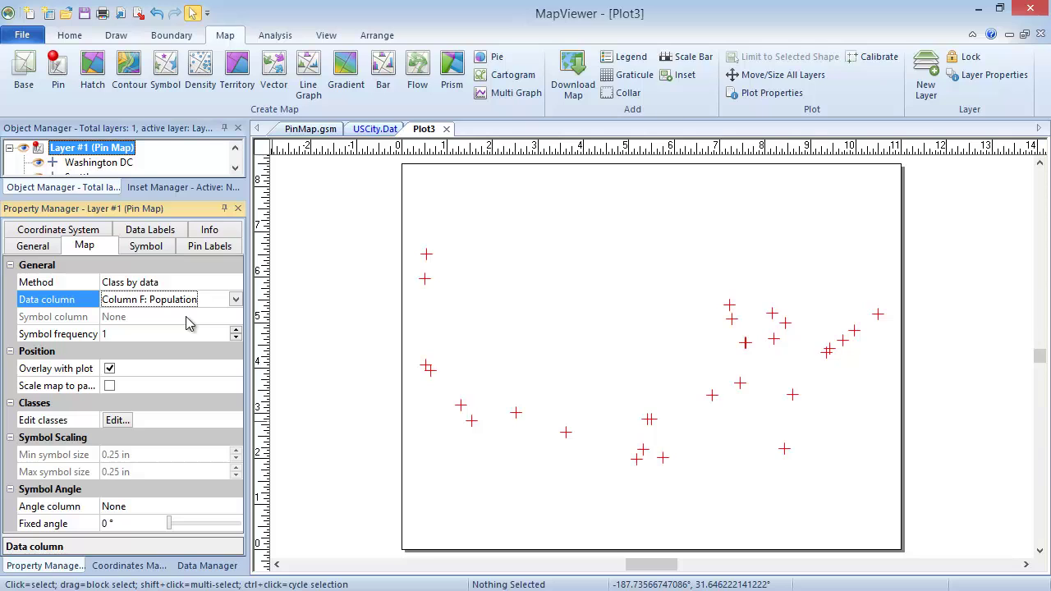
{"action": "left_click", "coordinate": [127, 421]}
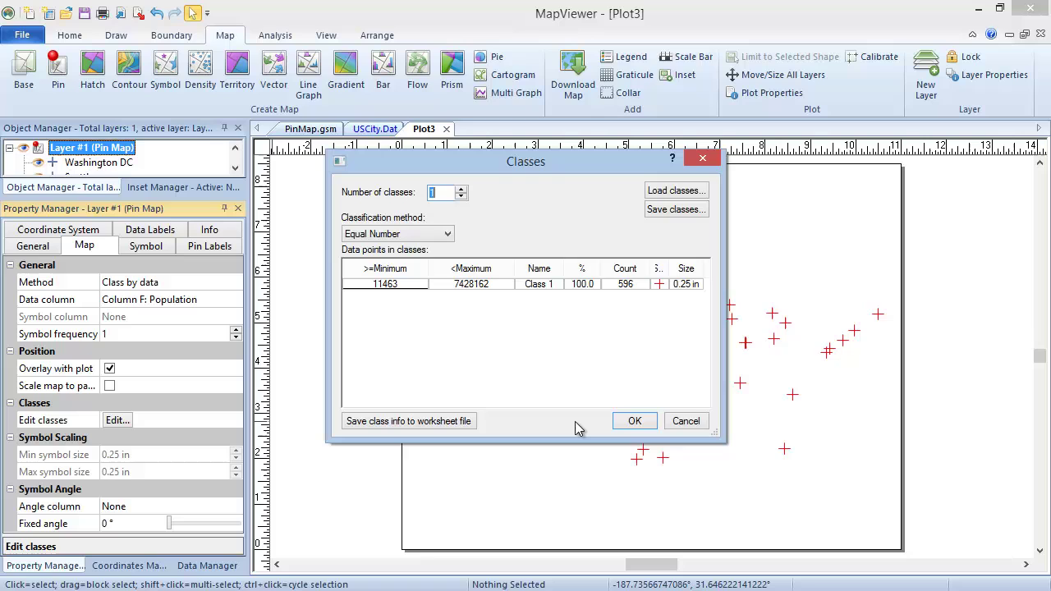
{"action": "left_click", "coordinate": [688, 422]}
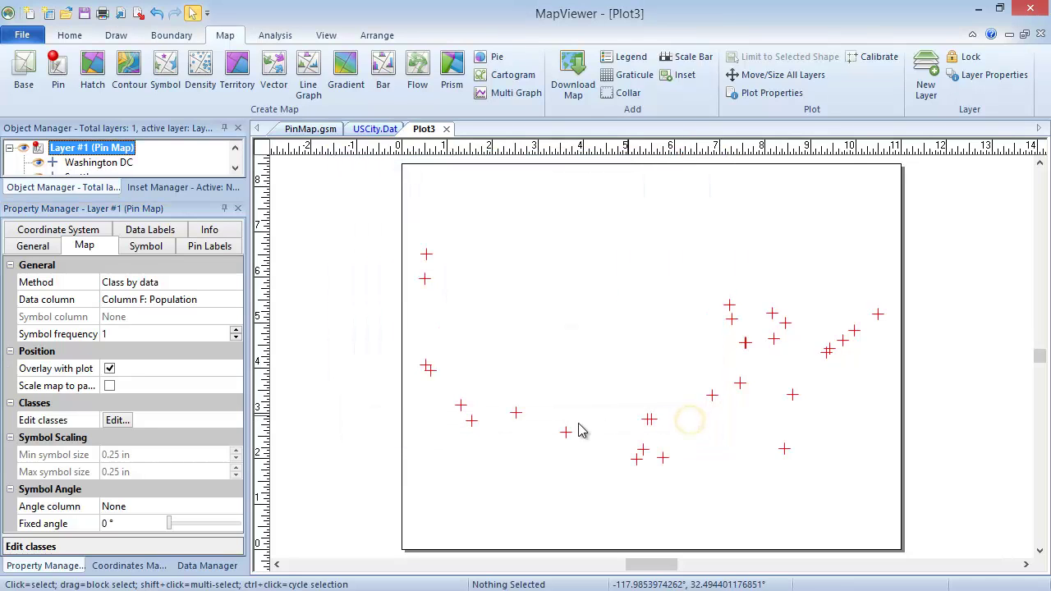
Return to a uniform symbol and change the pins to filled diamonds (Symbol 6)
{"action": "left_click", "coordinate": [185, 283]}
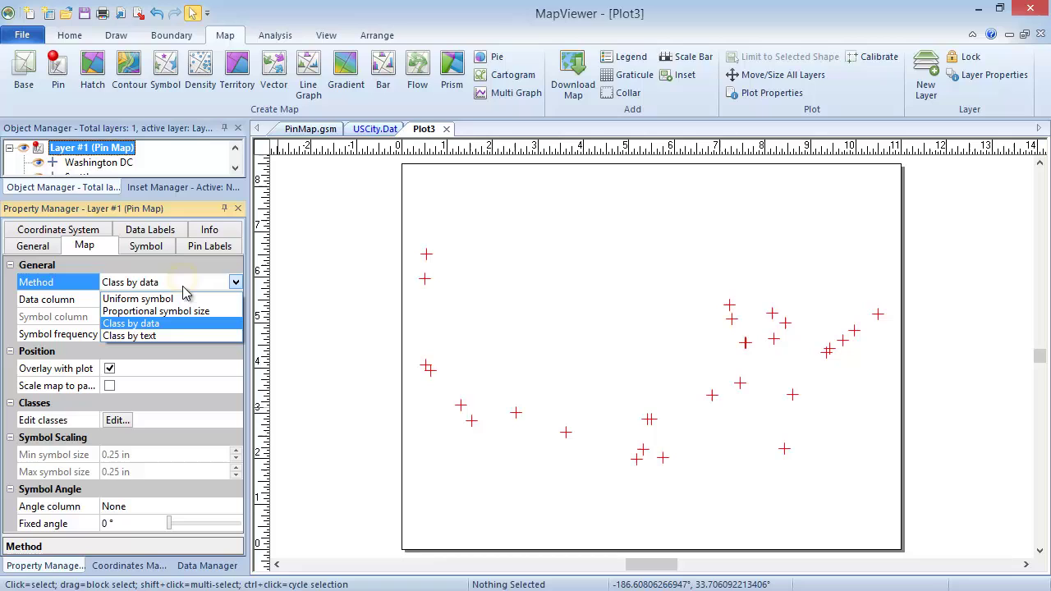
{"action": "left_click", "coordinate": [182, 298]}
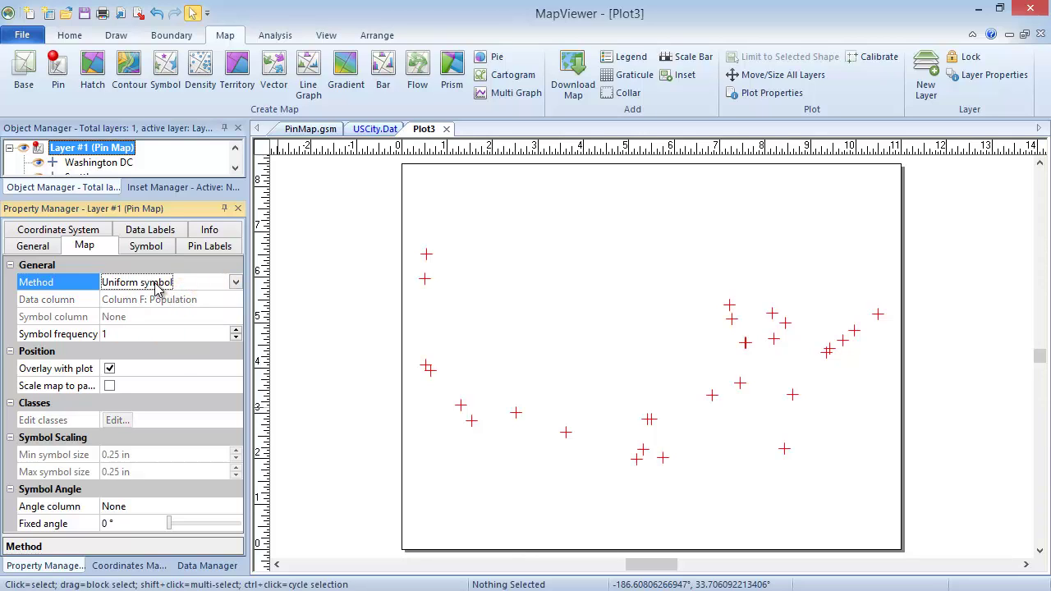
{"action": "left_click", "coordinate": [151, 249]}
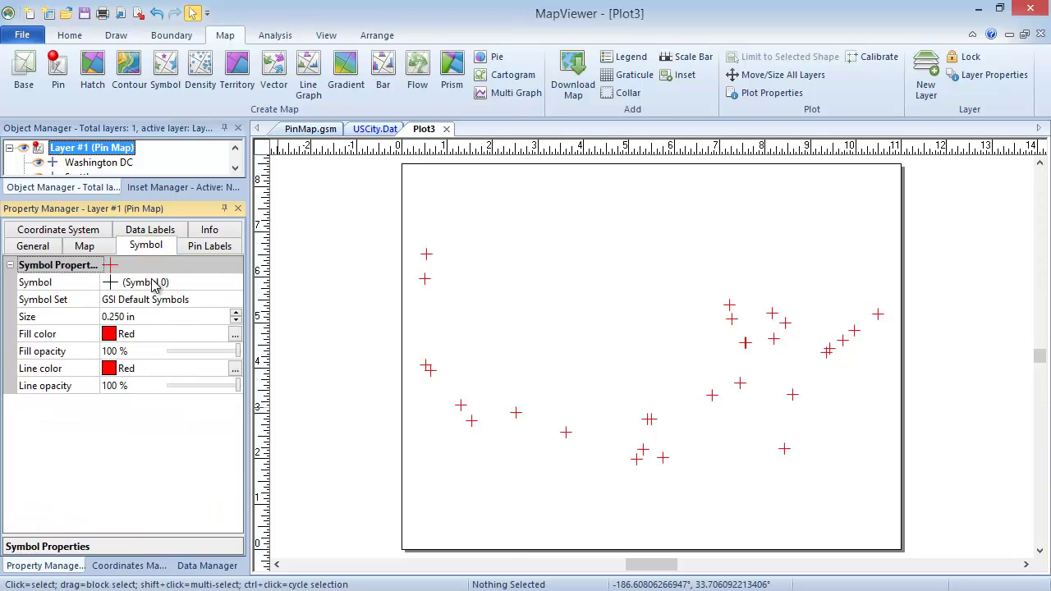
{"action": "left_click", "coordinate": [152, 282]}
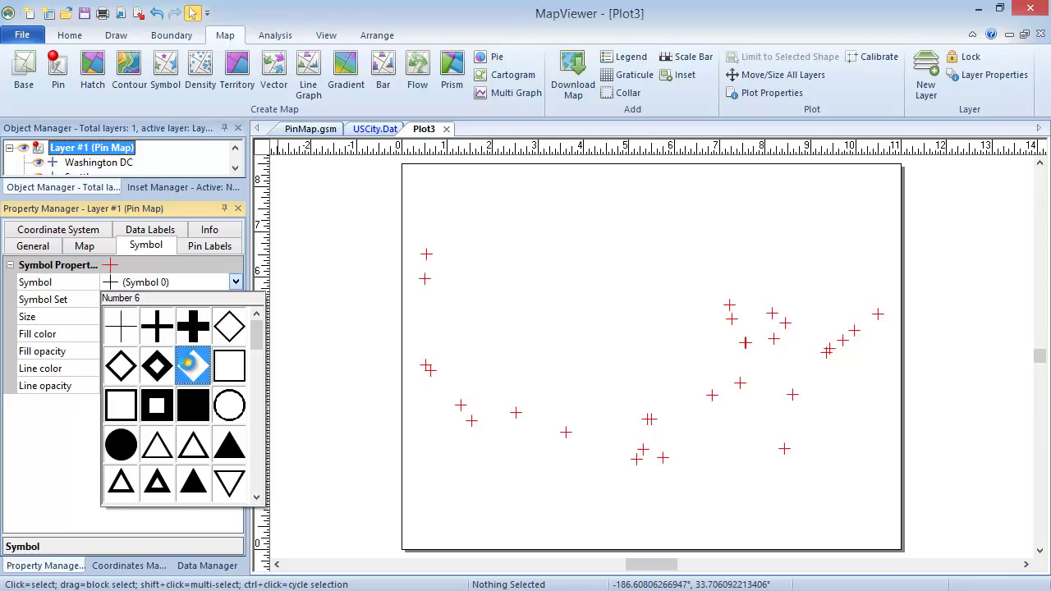
{"action": "left_click", "coordinate": [191, 361]}
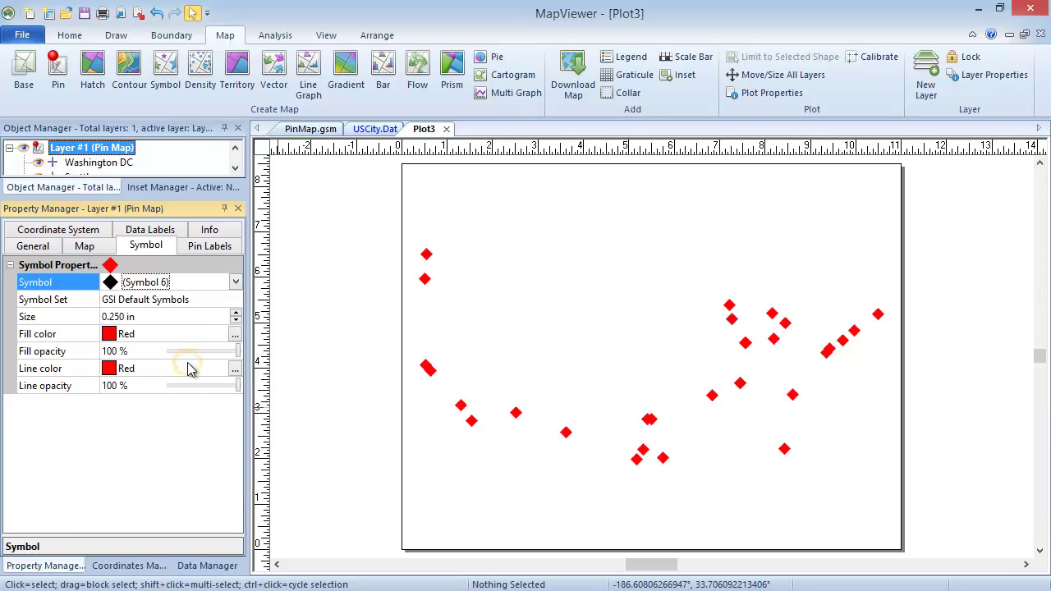
Size the pins proportionally by population, from 0.05 in minimum to 0.30 in maximum
{"action": "left_click", "coordinate": [86, 247]}
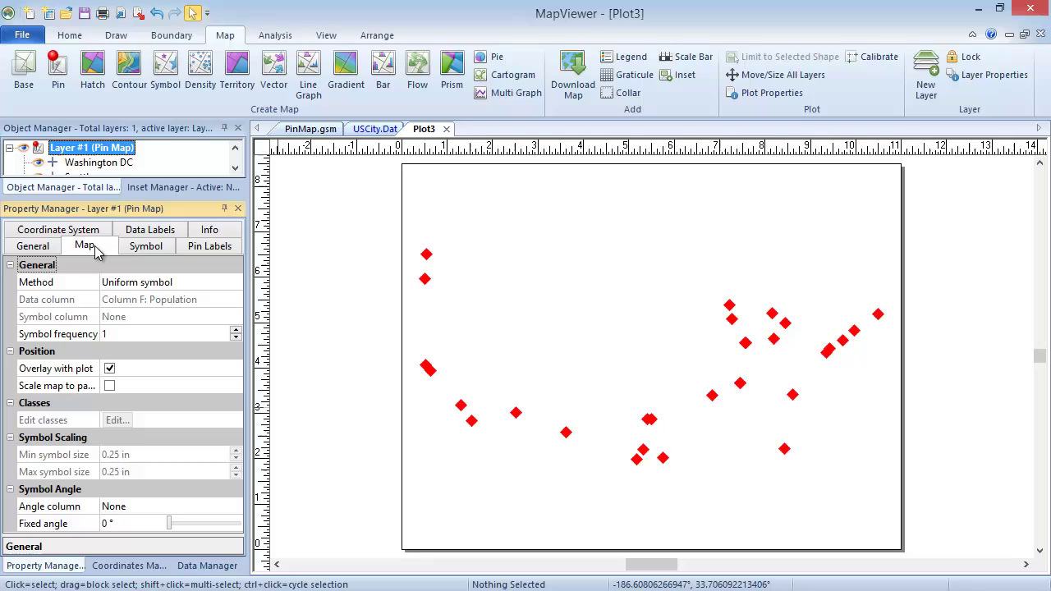
{"action": "left_click", "coordinate": [193, 281]}
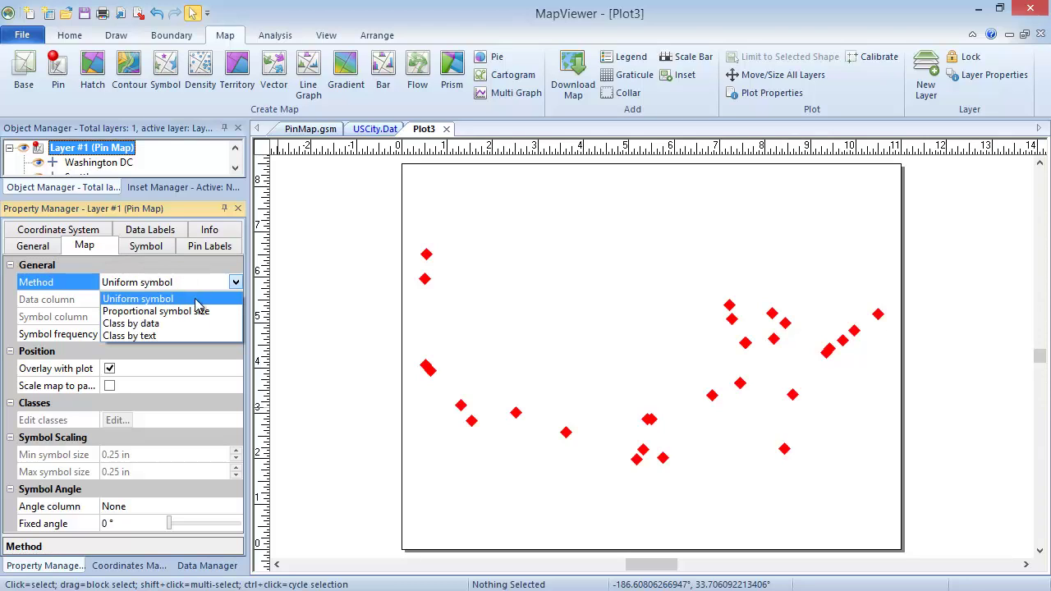
{"action": "left_click", "coordinate": [199, 312]}
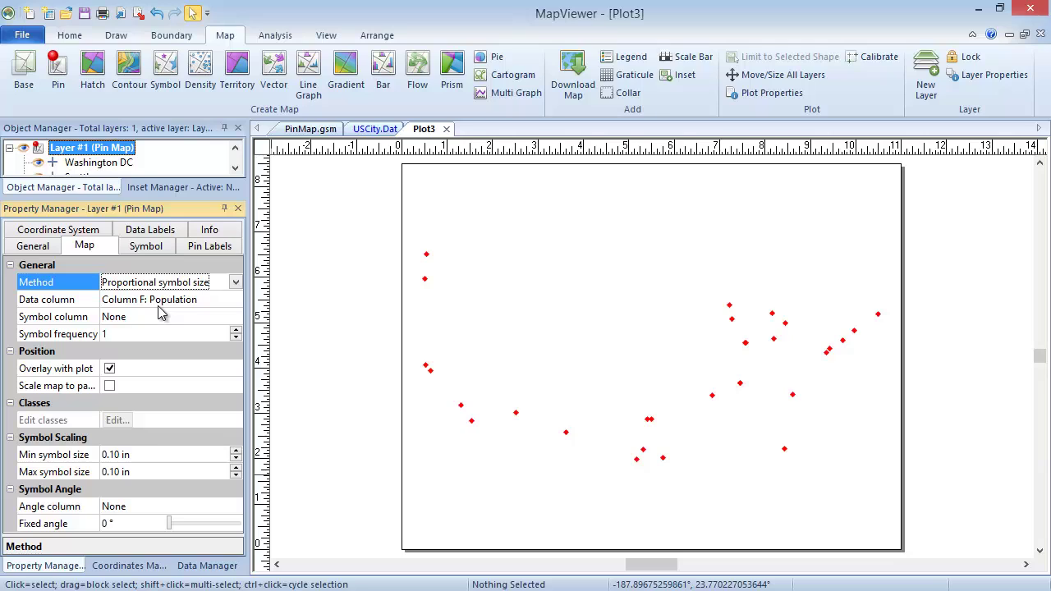
{"action": "left_click", "coordinate": [113, 454]}
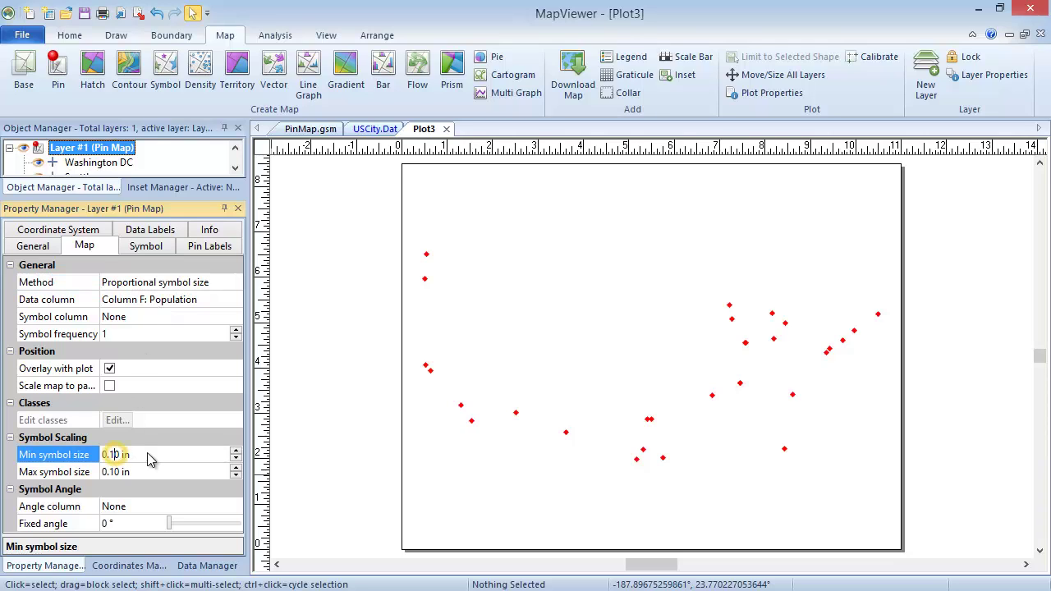
{"action": "type", "text": "5"}
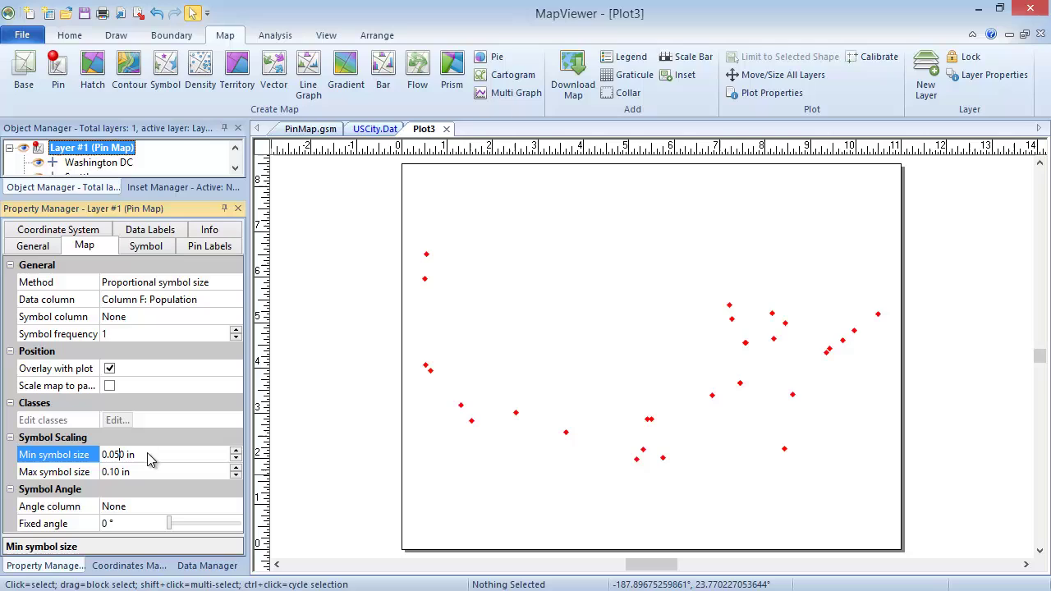
{"action": "key", "text": "Return"}
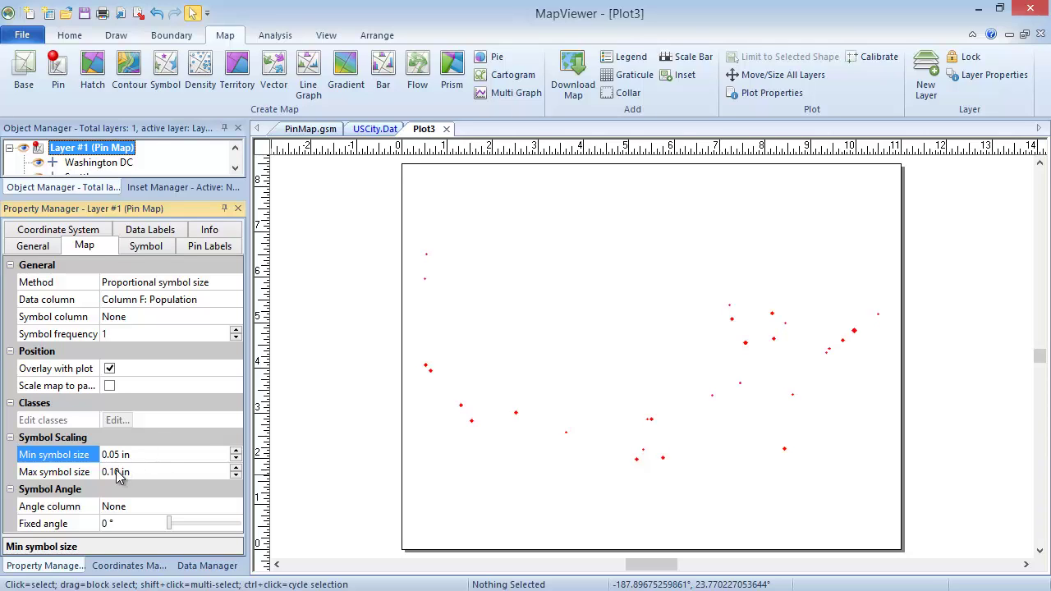
{"action": "left_click", "coordinate": [115, 473]}
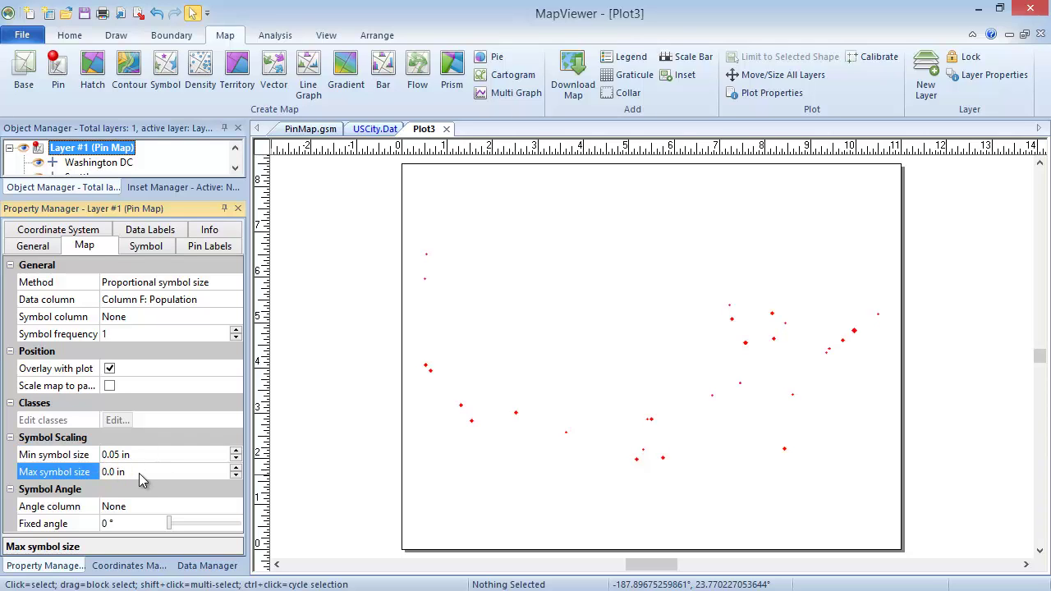
{"action": "key", "text": "Return"}
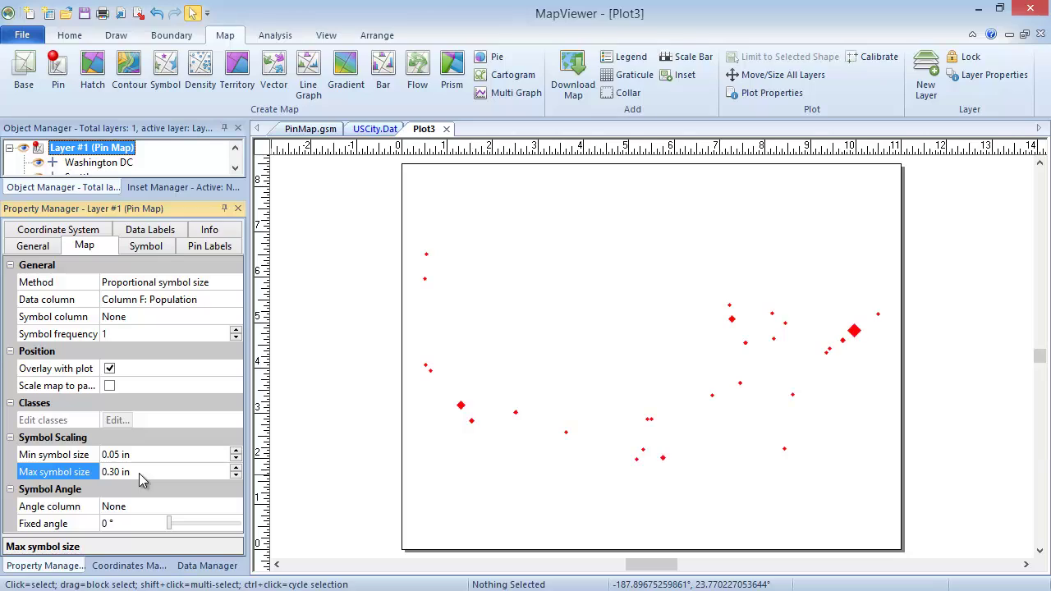